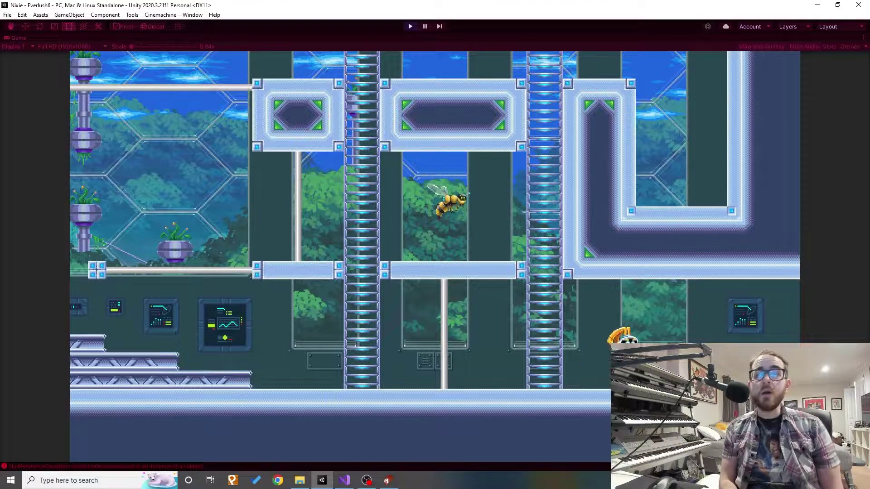
Playtest jumping the orange-eared character at the ladder farther from the stairs and moving through the room.
key(Left)
key(space)
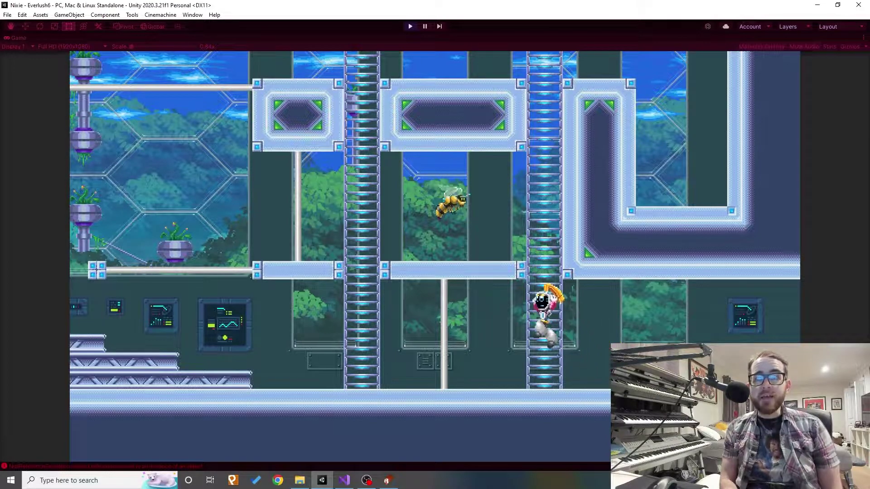
key(Up)
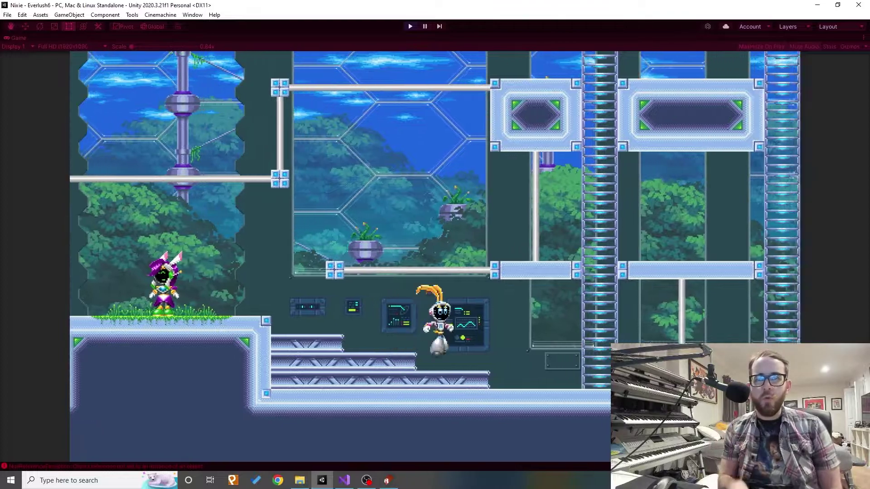
key(space)
key(Left)
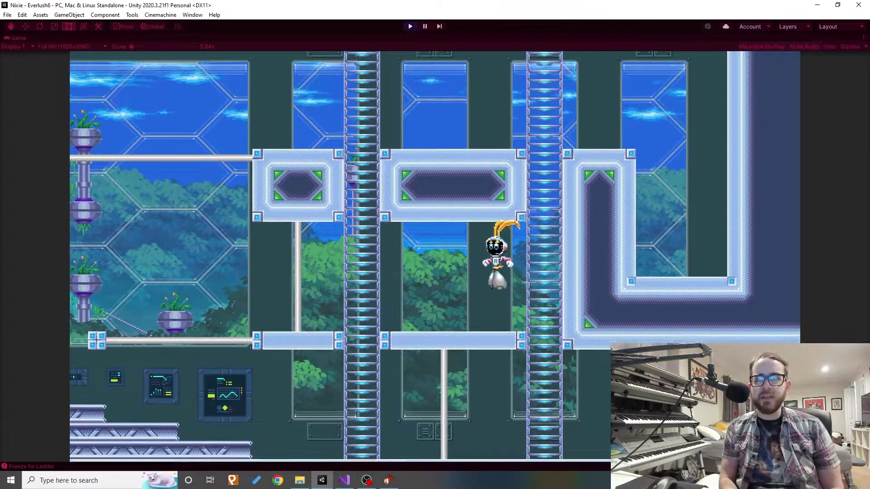
Playtest leaping across the gap between the two ladders and grabbing the one nearer the stairs.
key(space)
key(Up)
key(space)
key(Left)
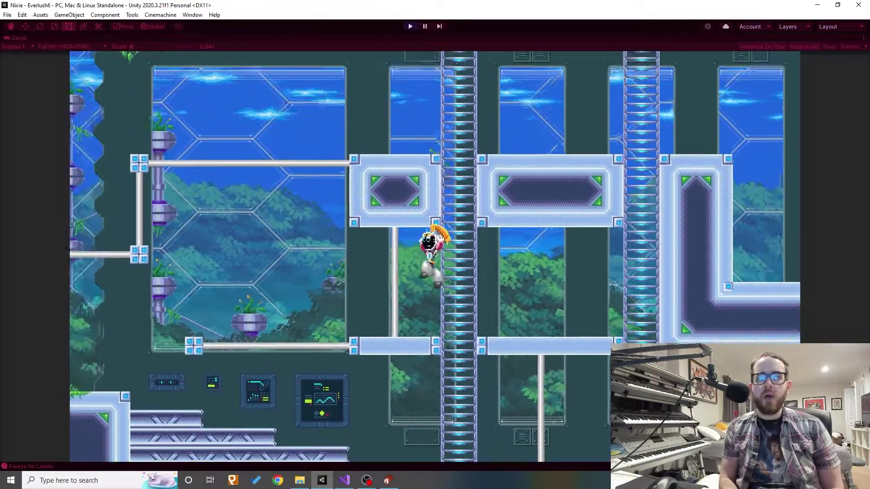
key(Right)
key(Up)
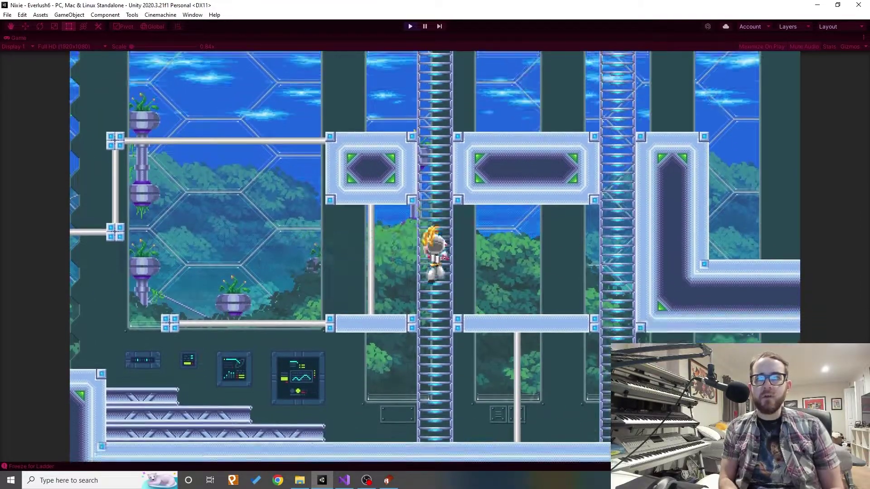
Test jumping off the ladder, grabbing it again, climbing on it and leaping away toward the stairs.
key(space)
key(Left)
key(Right)
key(Up)
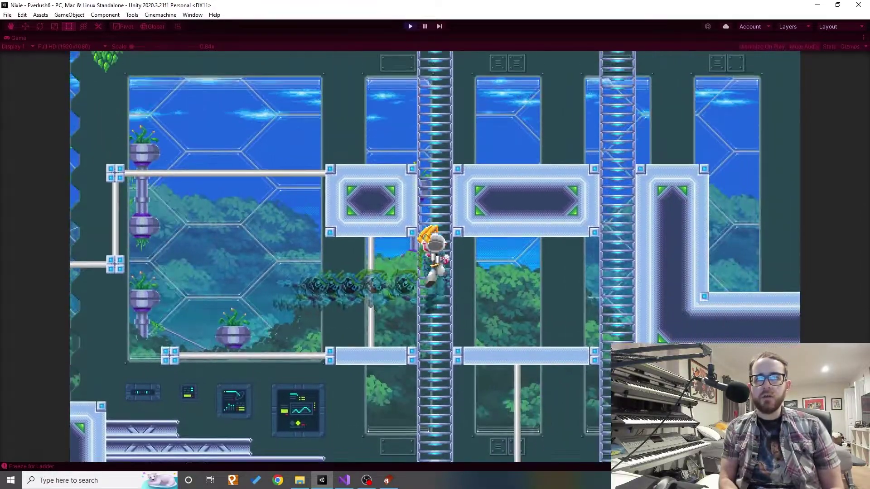
key(Down)
key(space)
key(Left)
key(Left)
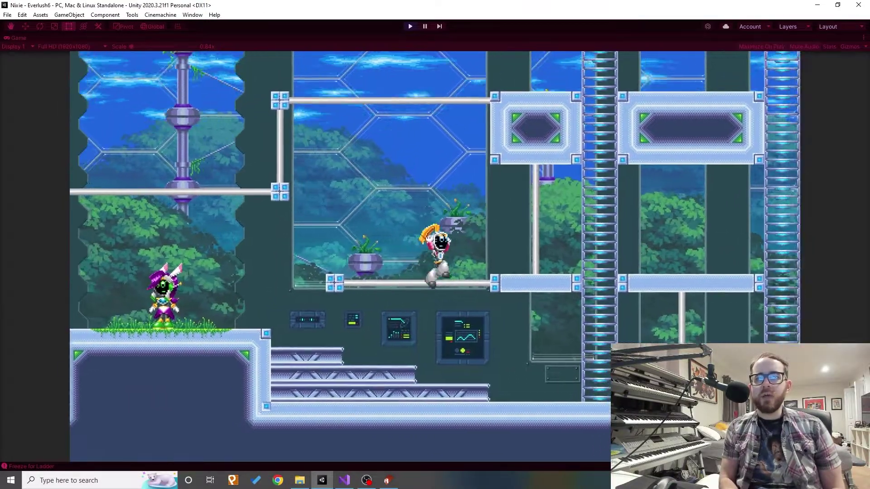
Test short jumps and mid-air turns above the stairs beside the purple-haired character.
key(Right)
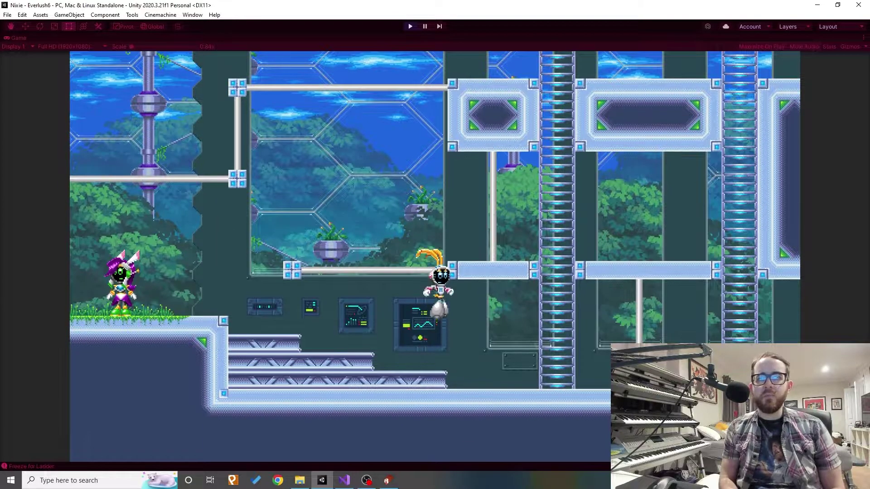
key(Left)
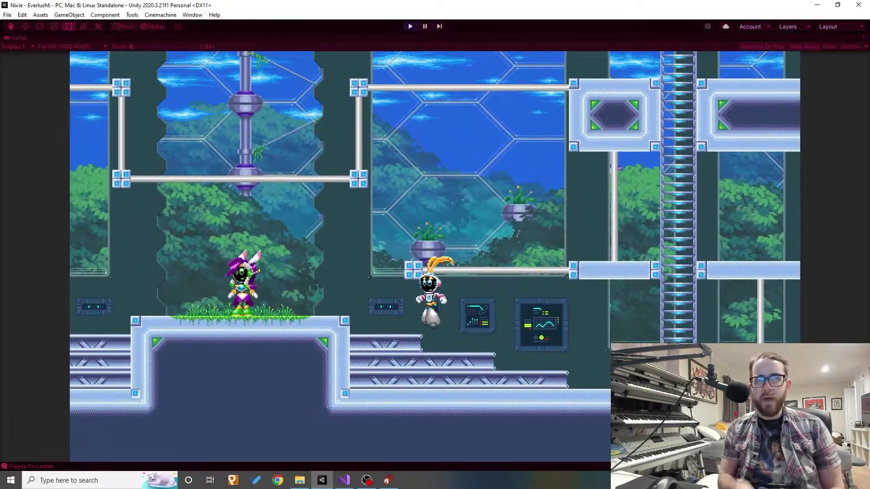
key(Right)
key(space)
key(Left)
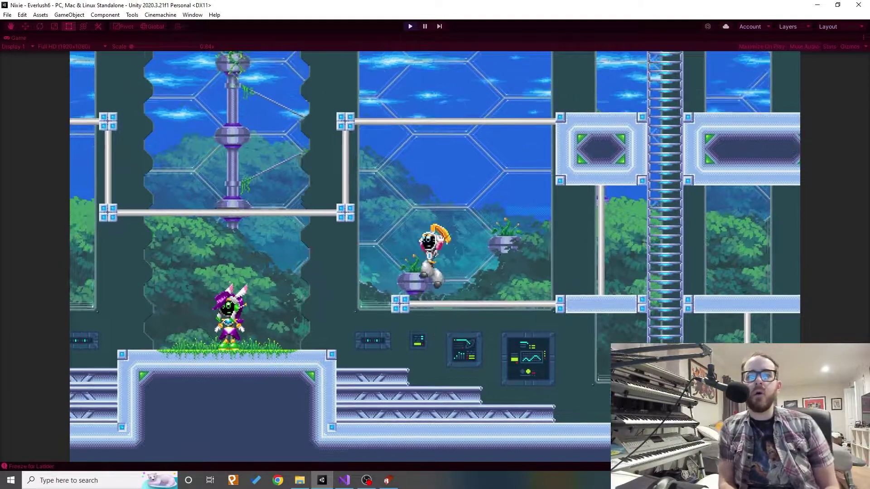
Test a high jump followed by a head-first downward dive above the stairs.
key(space)
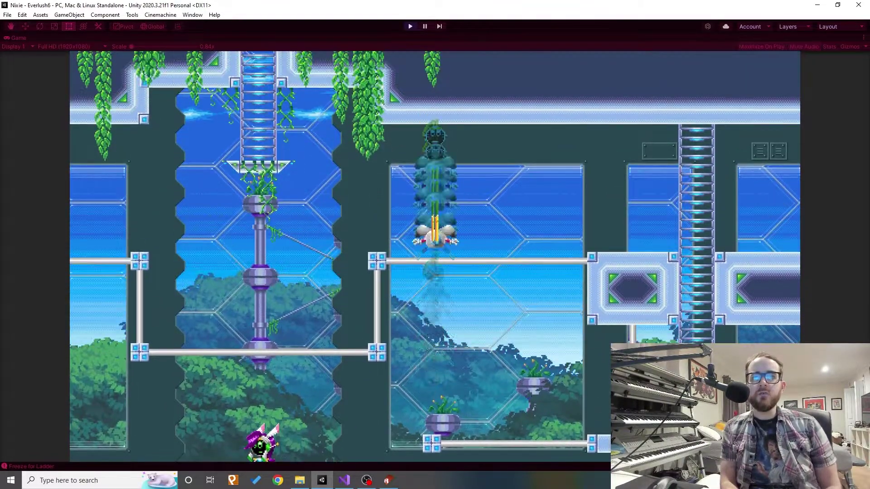
key(Right)
key(space)
key(Down)
key(Right)
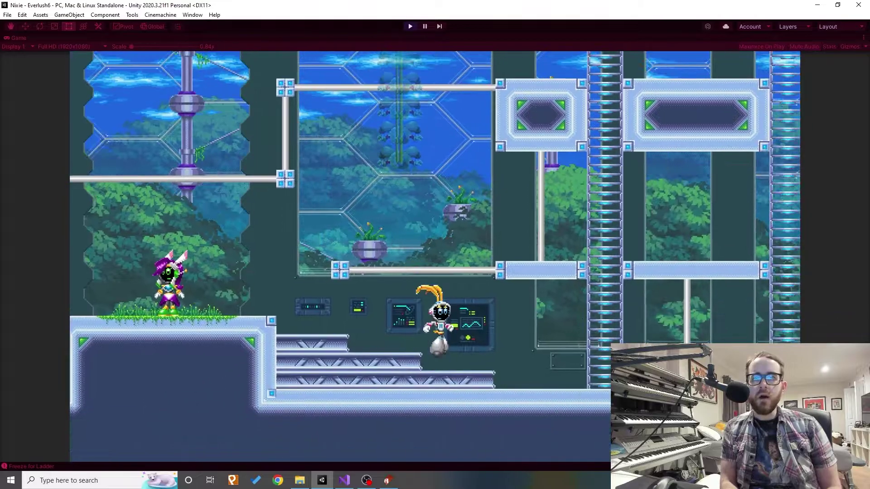
Test high jumps over the hanging planters, steering the character in mid-air toward the purple-haired character.
key(space)
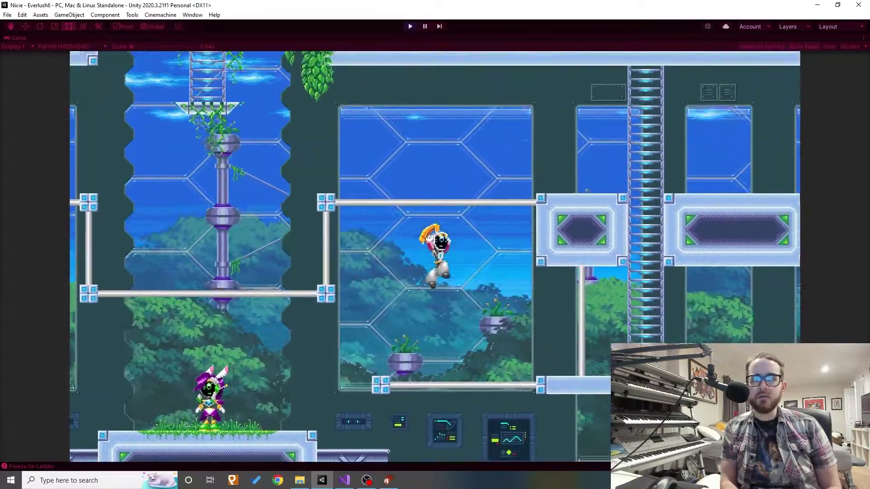
key(Left)
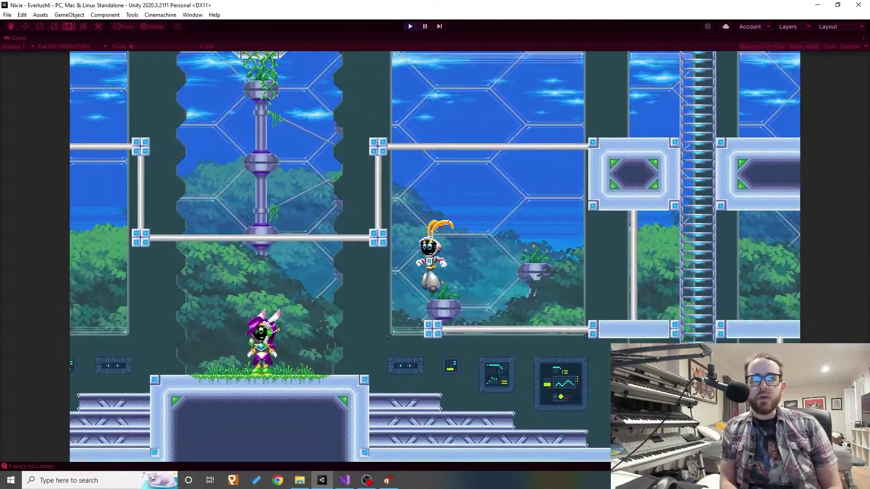
key(Left)
key(space)
key(Right)
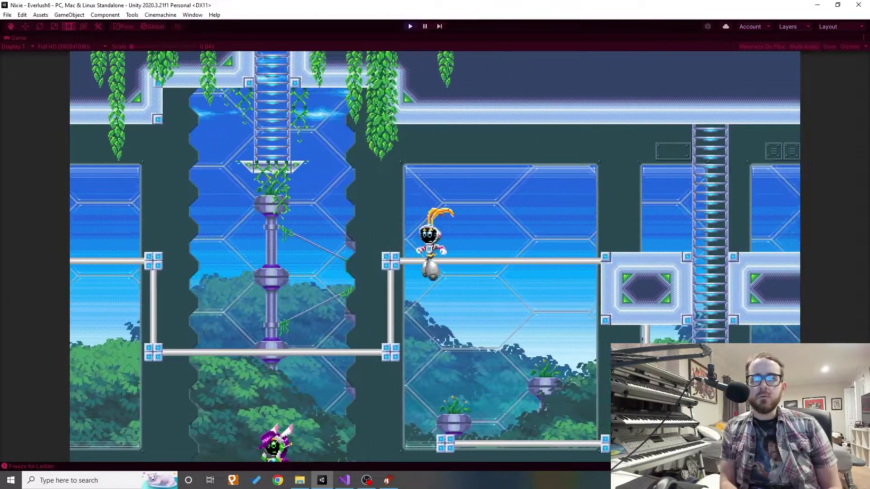
key(Left)
key(Left)
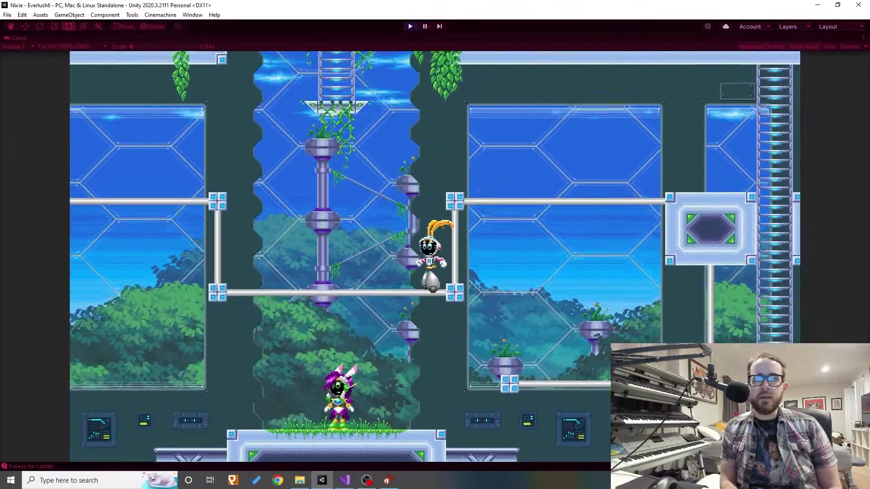
Test the vertical boost jump above the wall monitors and land back at the stairs.
key(Right)
key(space)
key(space)
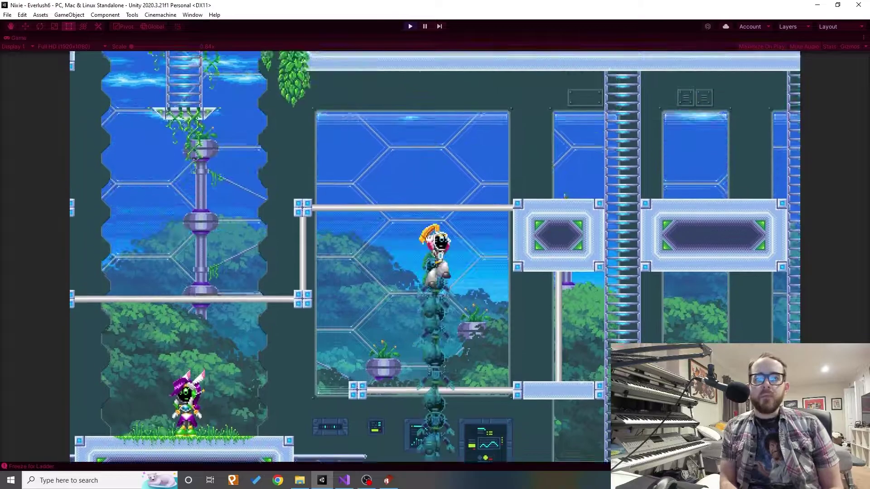
key(Right)
key(Left)
key(space)
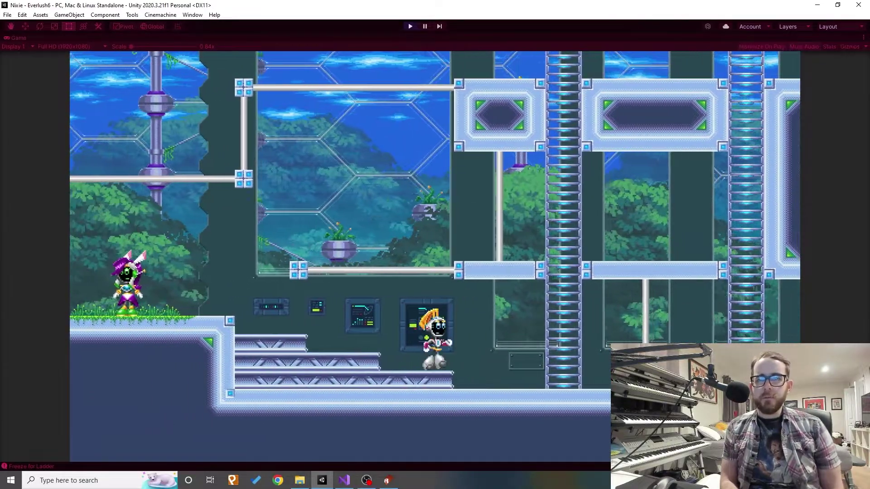
Run the character along the lower floor past both ladders and test changing its direction.
key(Right)
key(Right)
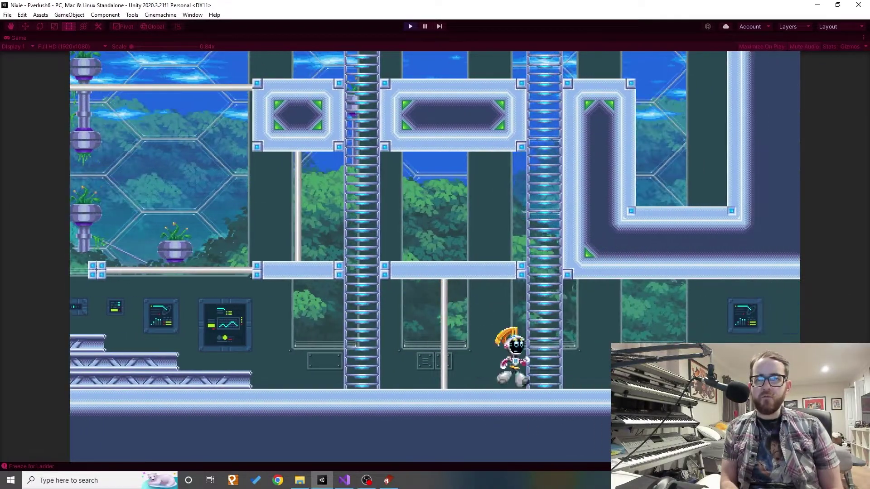
key(Left)
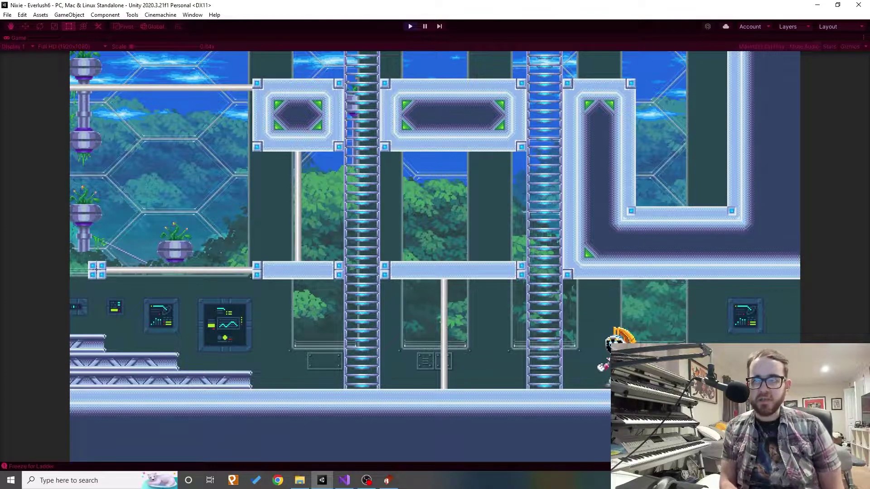
key(Right)
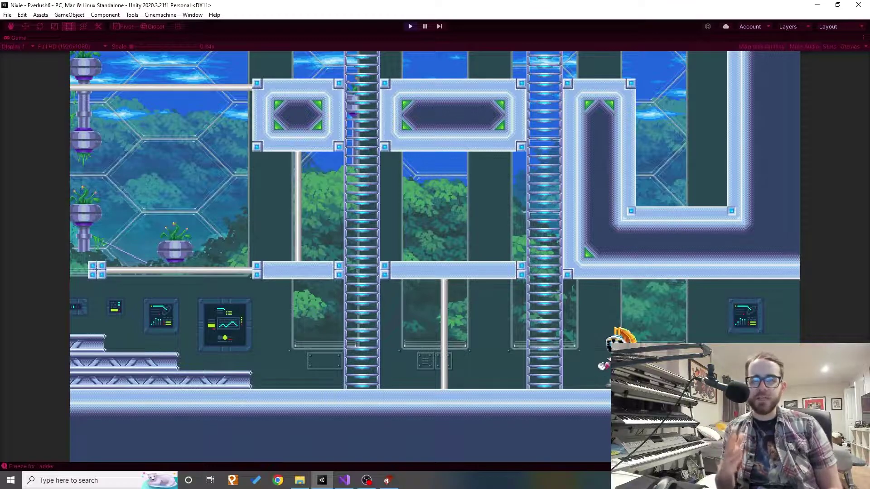
key(Right)
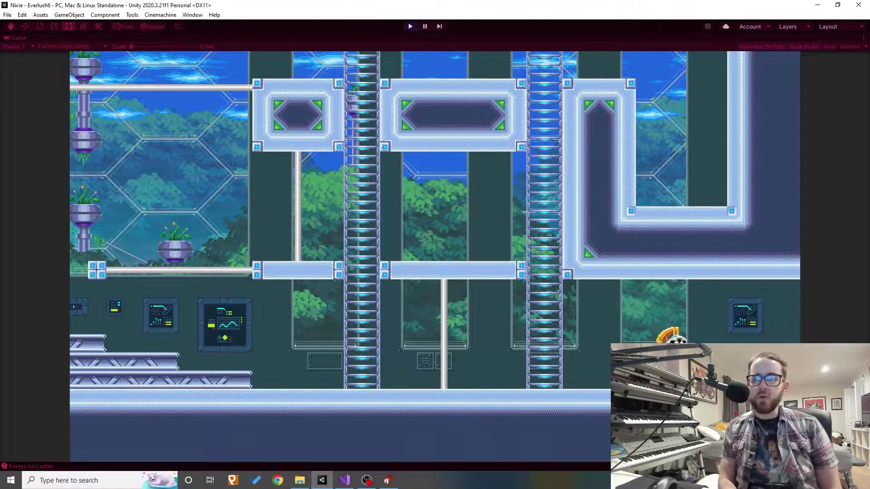
Face the character toward the stairs and test firing several shots along the floor.
key(Left)
key(x)
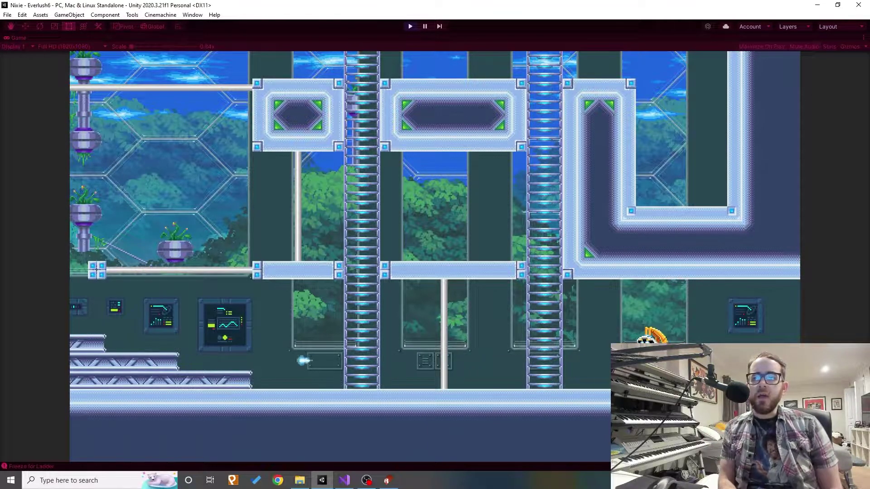
key(x)
key(x)
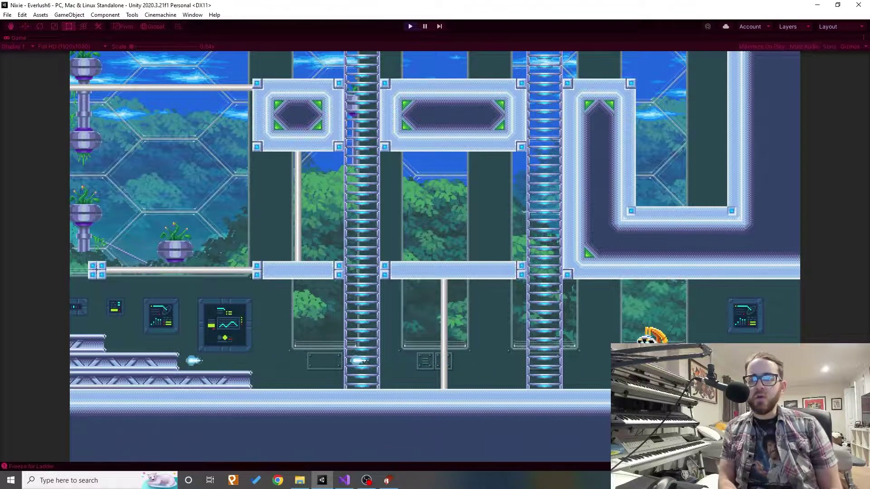
Test running and shooting in both directions between the stairs and the far end of the floor.
key(Left)
key(Left)
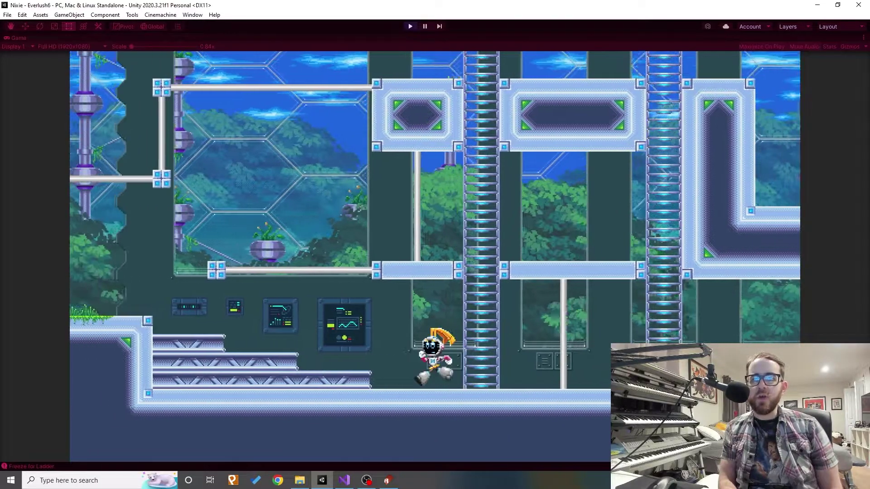
key(Right)
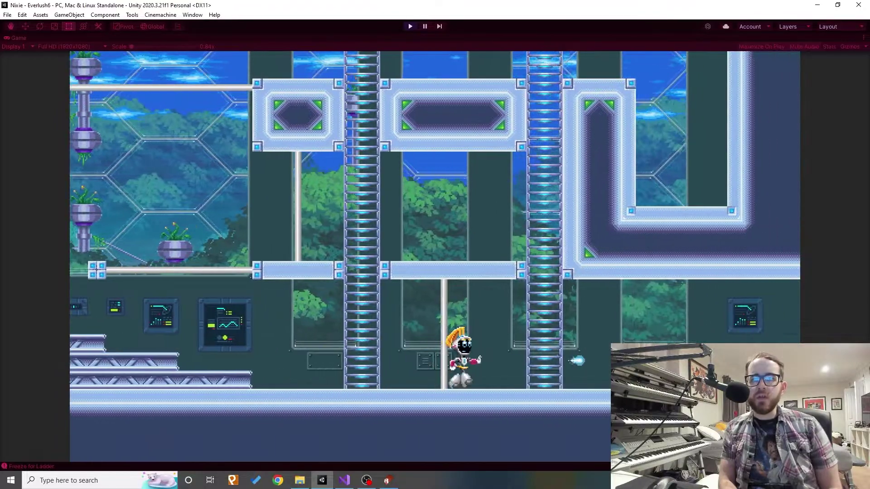
key(Left)
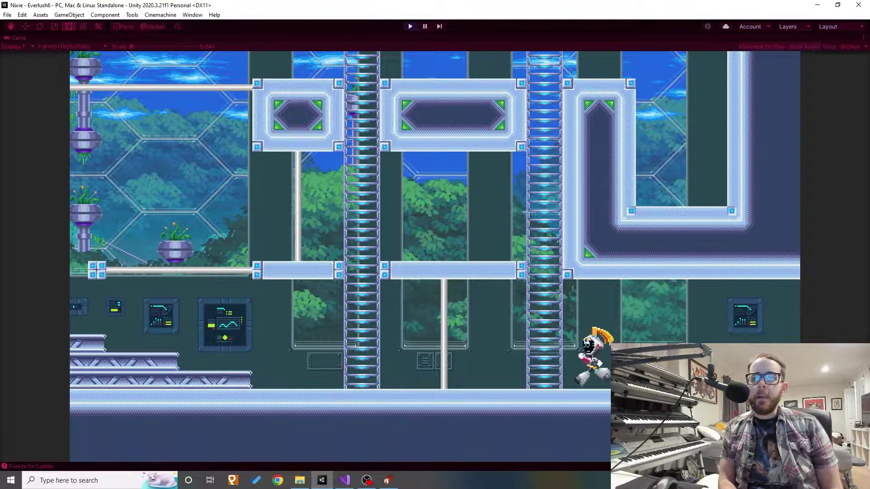
key(Right)
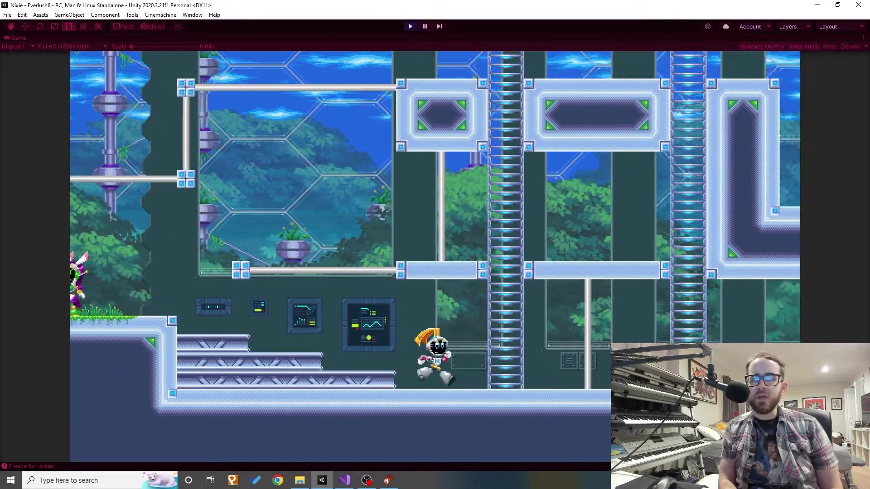
key(Right)
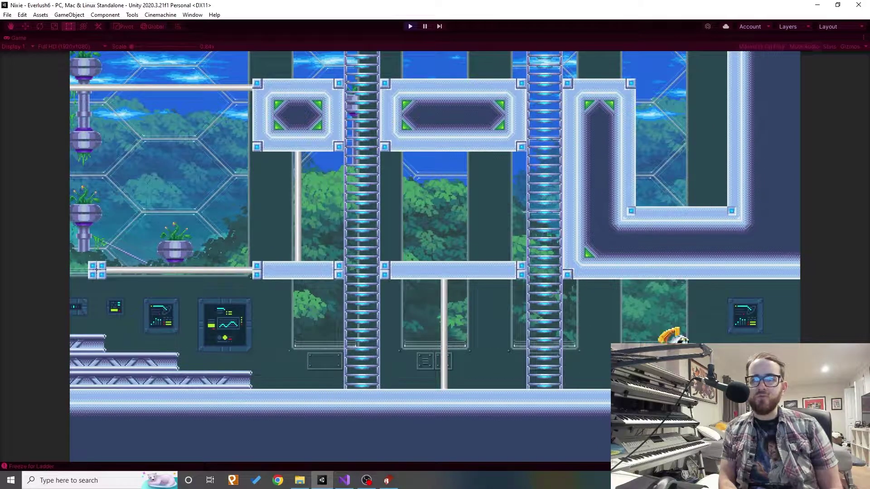
key(Left)
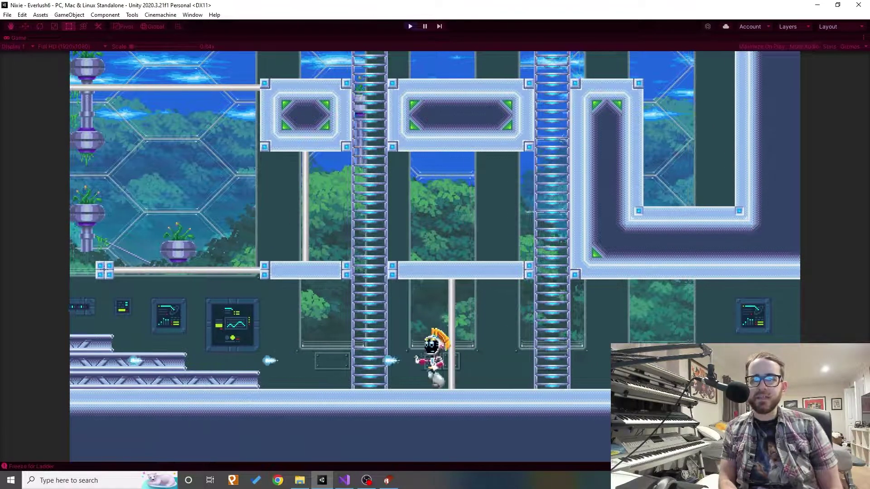
key(Right)
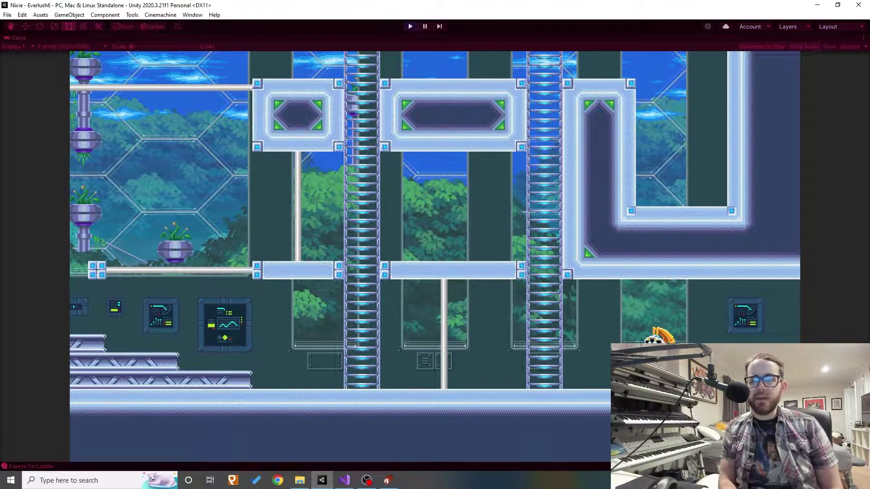
Walk the character back and forth along the lower floor, stopping between the two ladders.
key(Left)
key(Left)
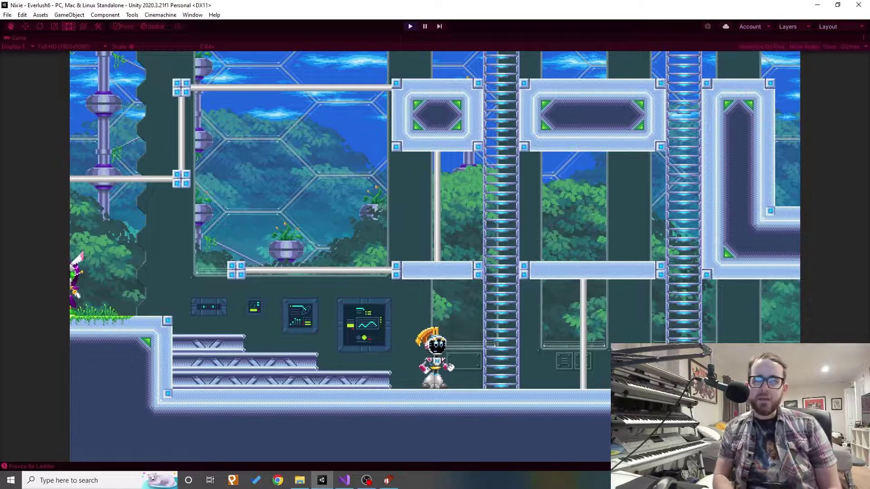
key(Right)
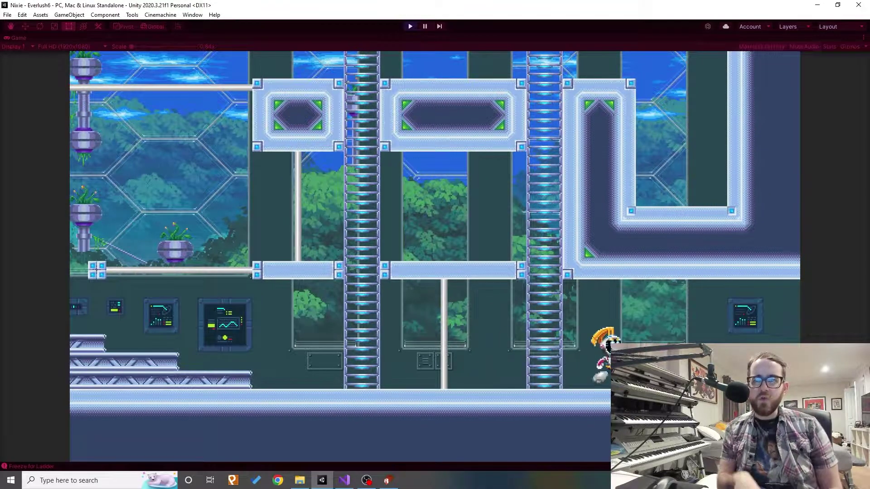
key(Left)
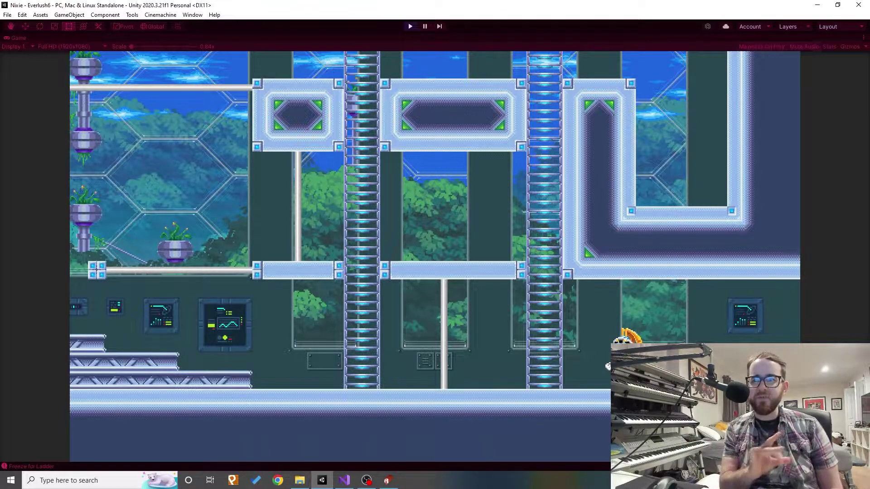
key(Left)
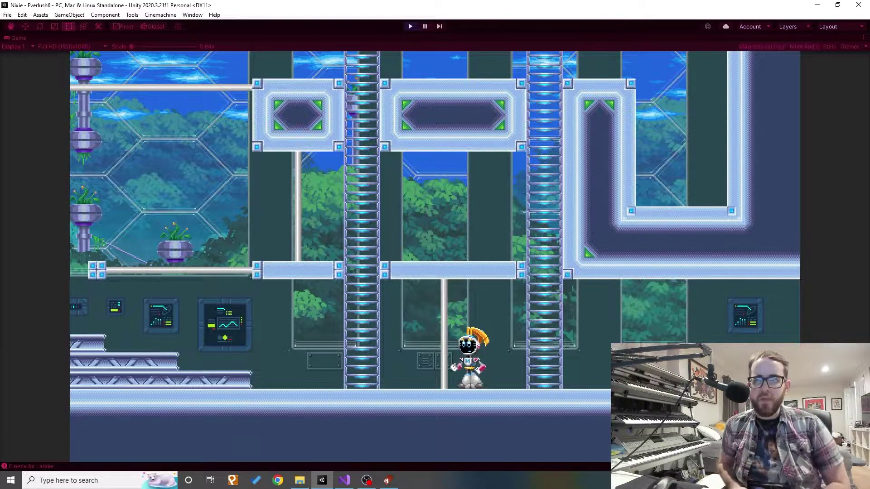
Walk the character back and forth along the lower floor past both ladders, stopping between them.
key(Left)
key(Left)
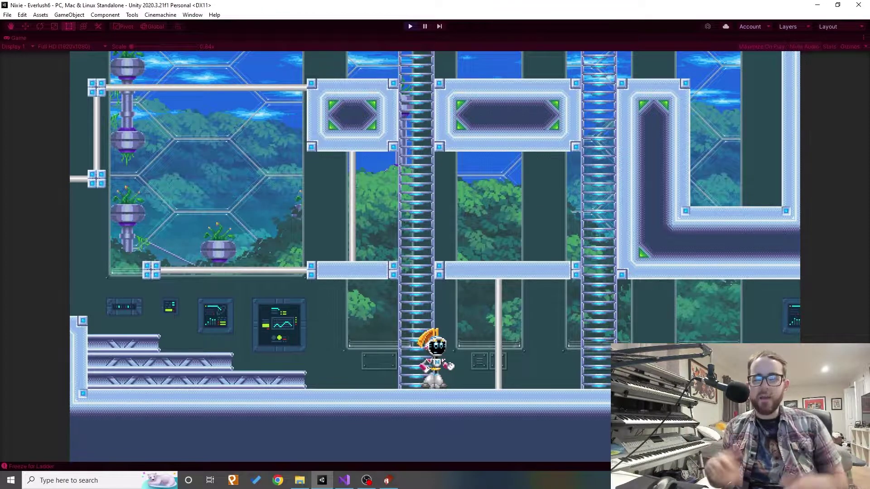
key(Left)
key(Right)
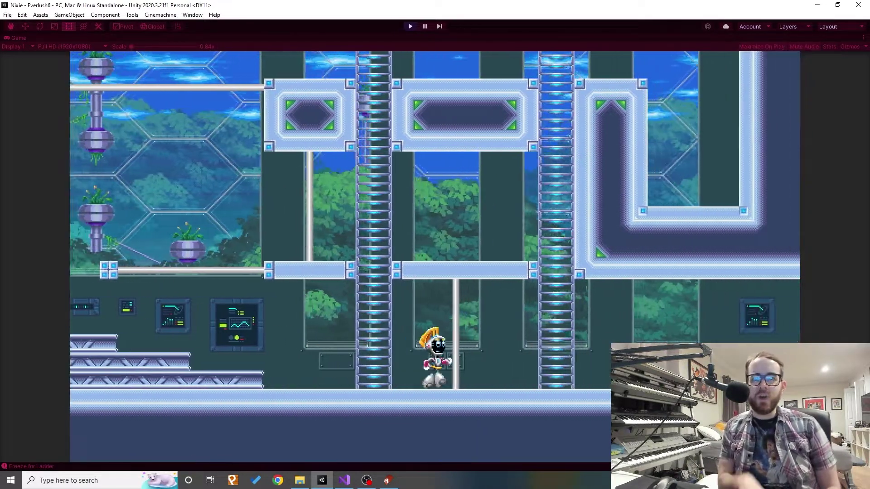
key(Right)
key(Left)
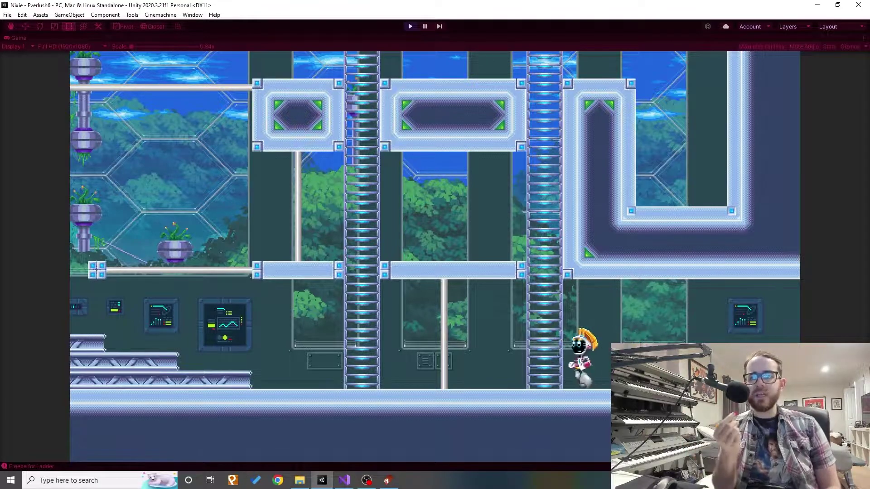
key(Left)
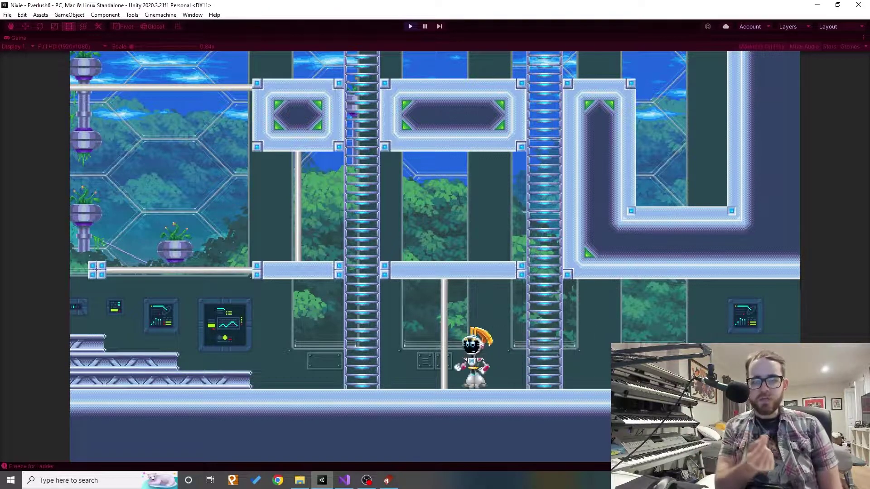
Test running and shooting in both directions across the lower floor around the ladders.
key(Right)
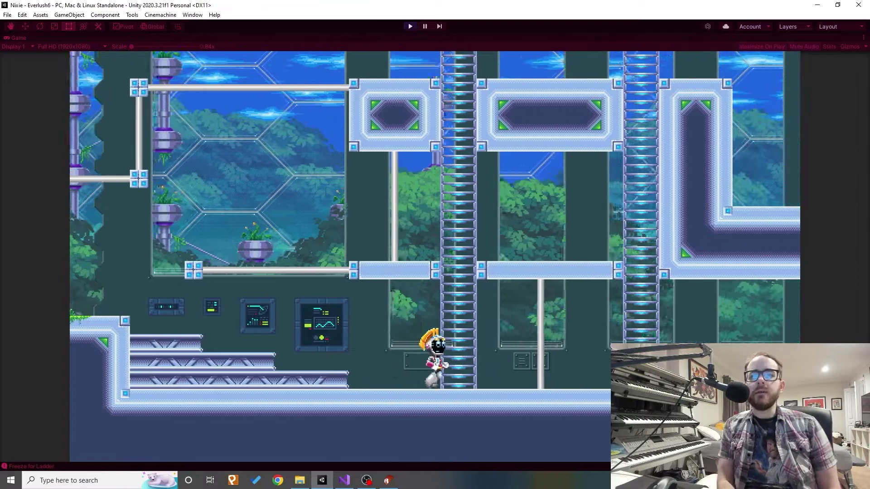
key(Right)
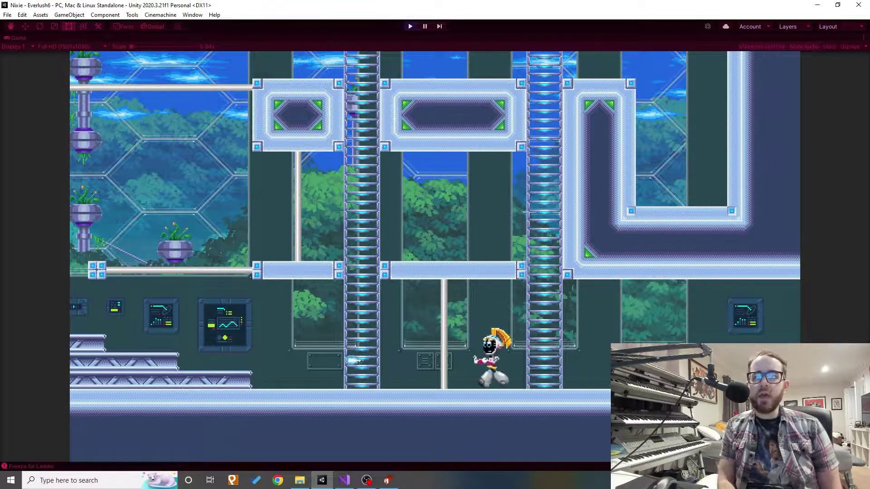
key(Left)
key(Right)
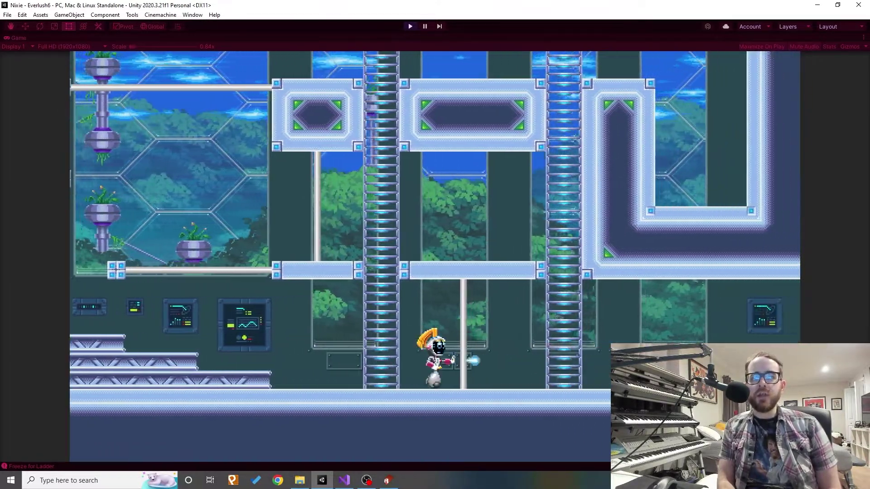
key(Right)
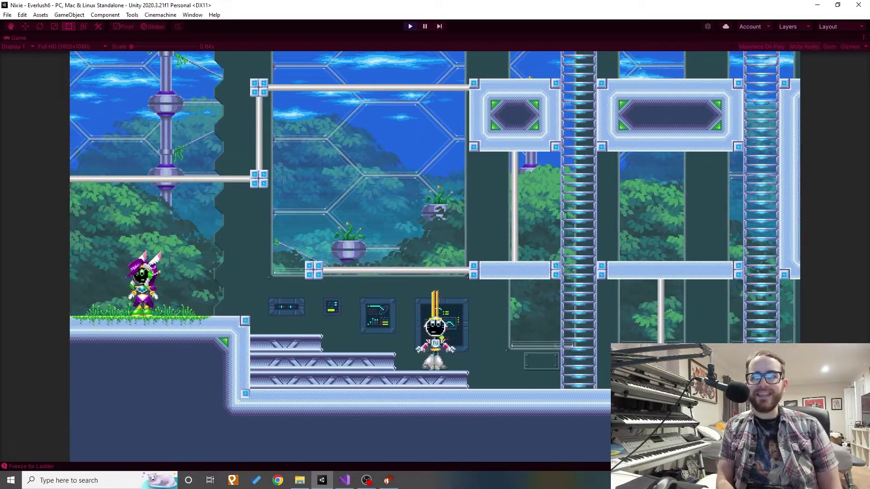
Test jumping from the stairs into a head-first dive and rebounding into a high jump.
key(space)
key(Right)
key(Left)
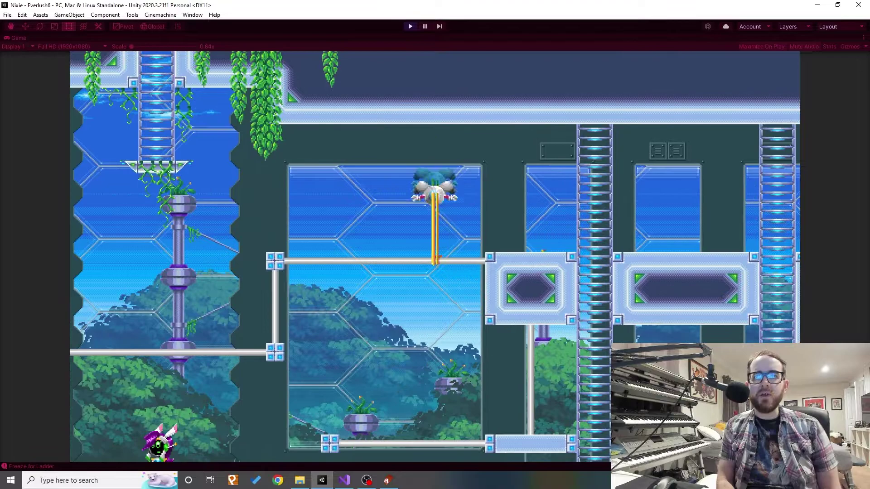
key(space)
key(Right)
key(space)
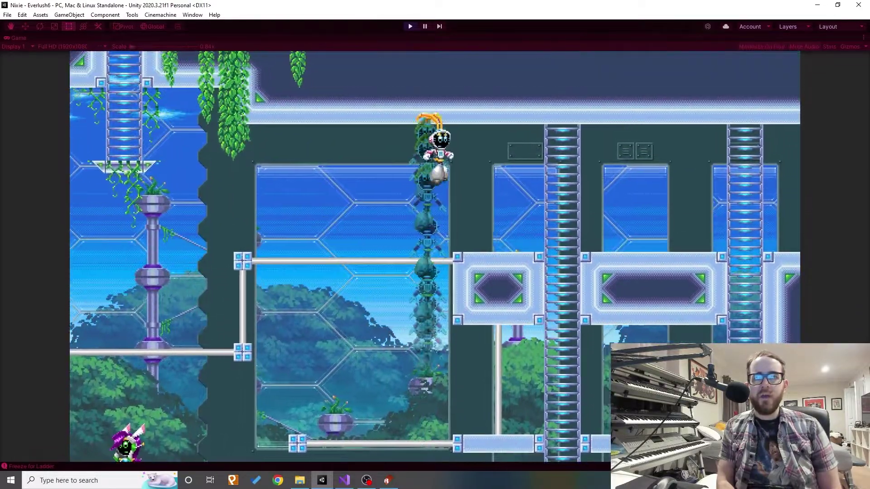
Repeat the high jump above the stairs while steering the character in both directions in mid-air.
key(Right)
key(Left)
key(space)
key(Left)
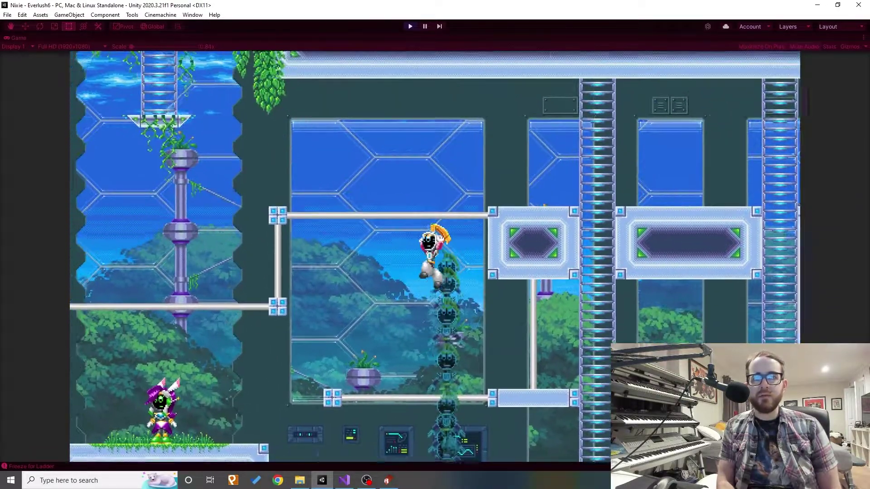
key(Left)
key(Right)
key(space)
key(space)
key(Left)
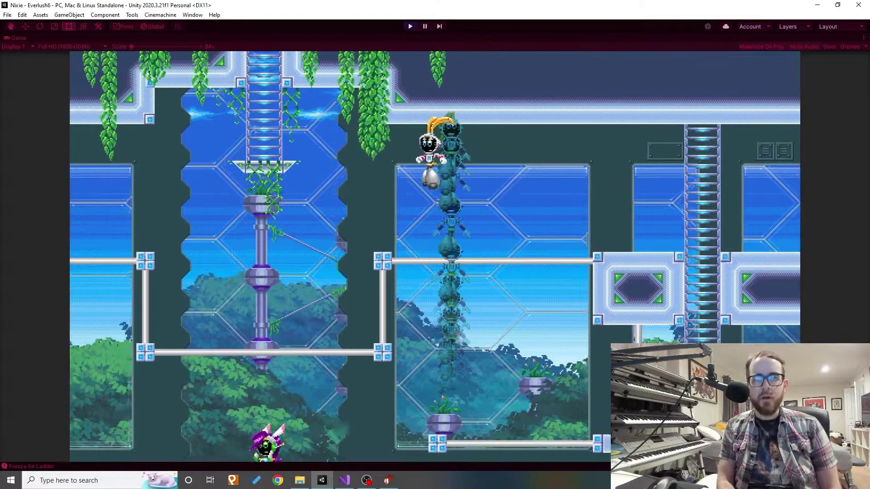
Test more high jumps between the grassy platform and the ladders, reversing direction during the fall.
key(Right)
key(space)
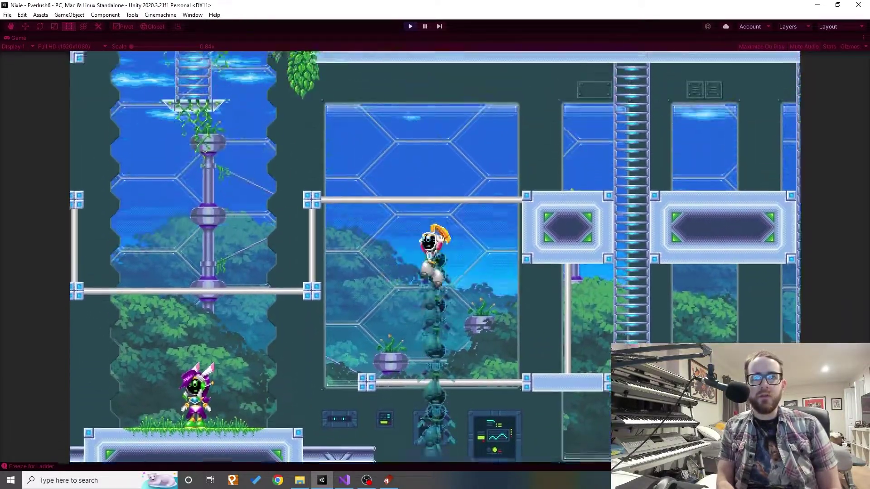
key(Left)
key(Right)
key(space)
key(Right)
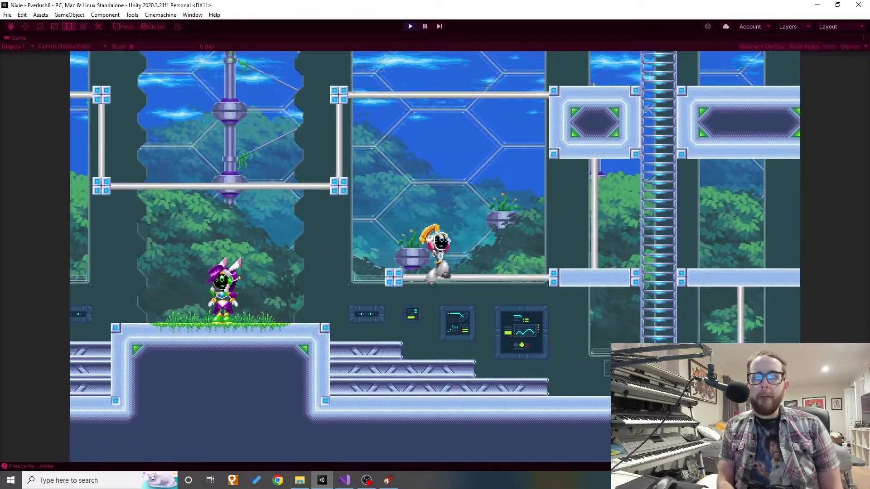
Jump up to the ceiling beside the hanging vines and test diving head-first toward the stairs.
key(space)
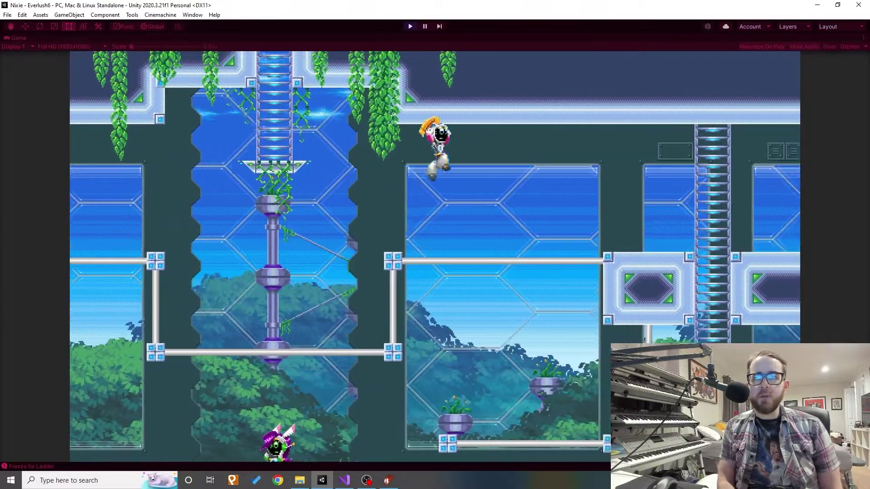
key(Right)
key(Left)
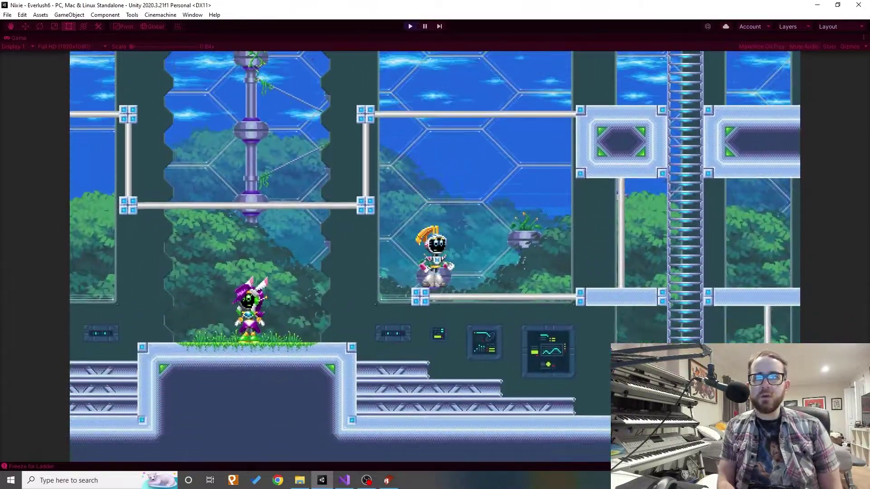
key(space)
key(Left)
key(space)
key(Right)
key(Down)
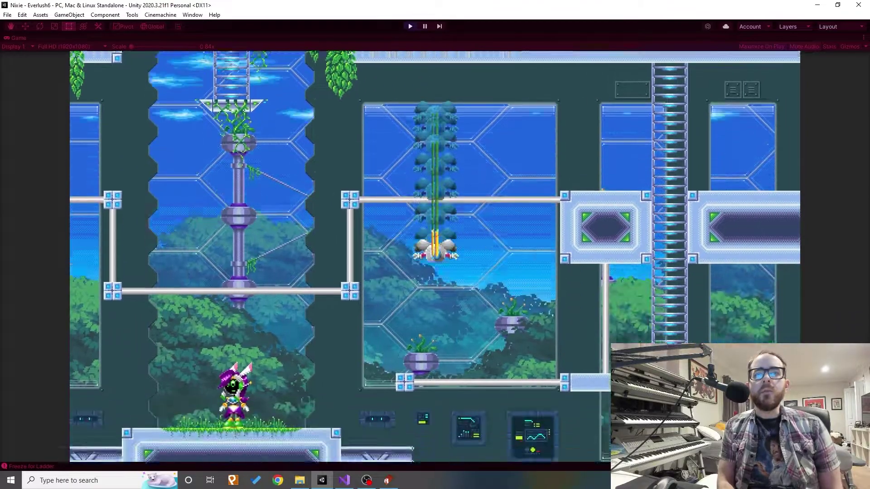
Rebound from the dive into another high jump, steer the descent and land on the stairs.
key(Right)
key(Up)
key(Left)
key(Up)
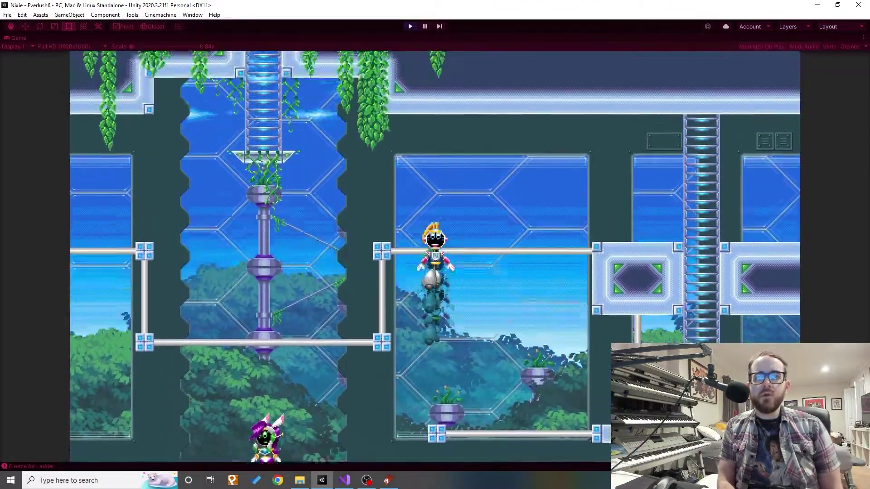
key(Left)
key(Right)
key(Down)
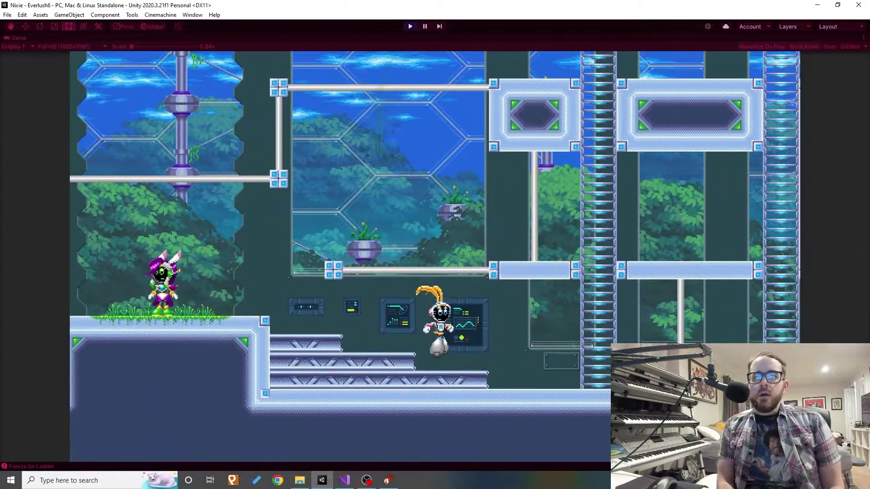
key(Left)
key(Right)
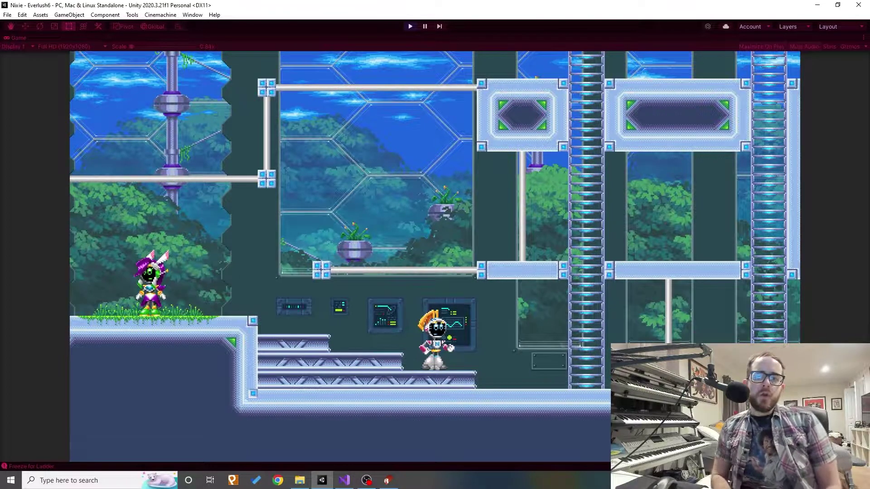
Test plain jumps from the stairs with a change of direction.
key(Left)
key(space)
key(Right)
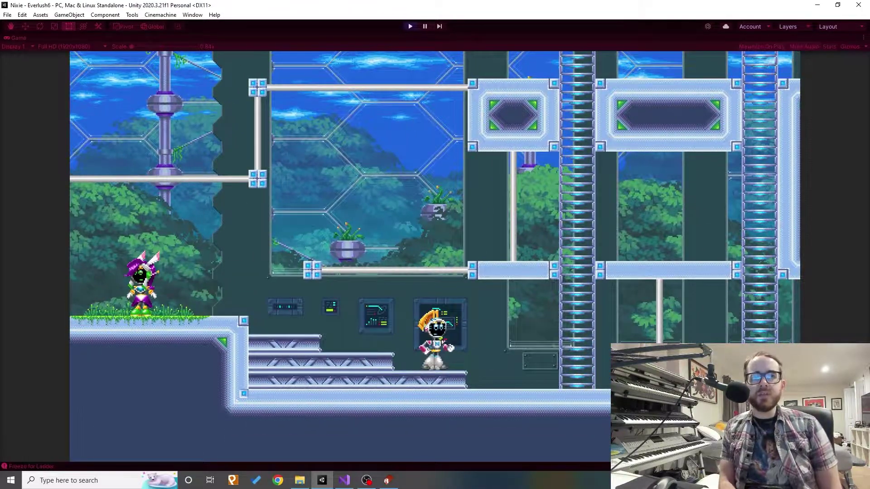
key(space)
key(Left)
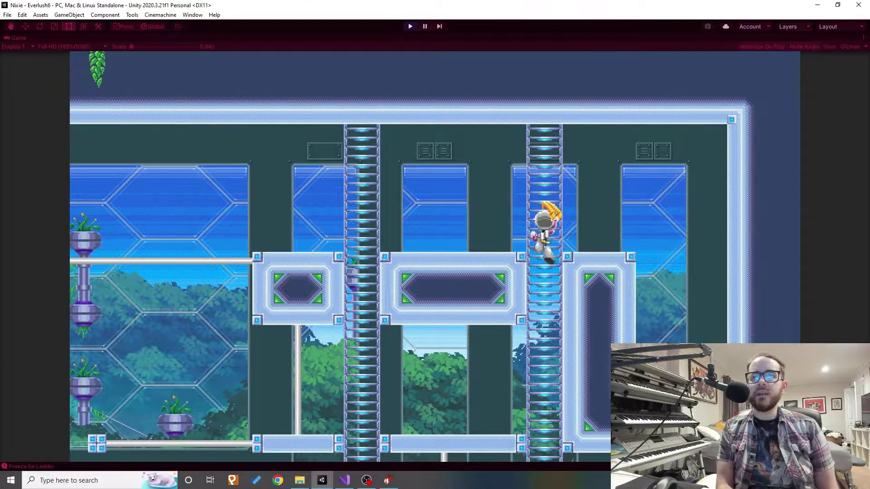
Leap off the far ladder, jump past the upper blocks and move the character to the grassy platform.
key(Left)
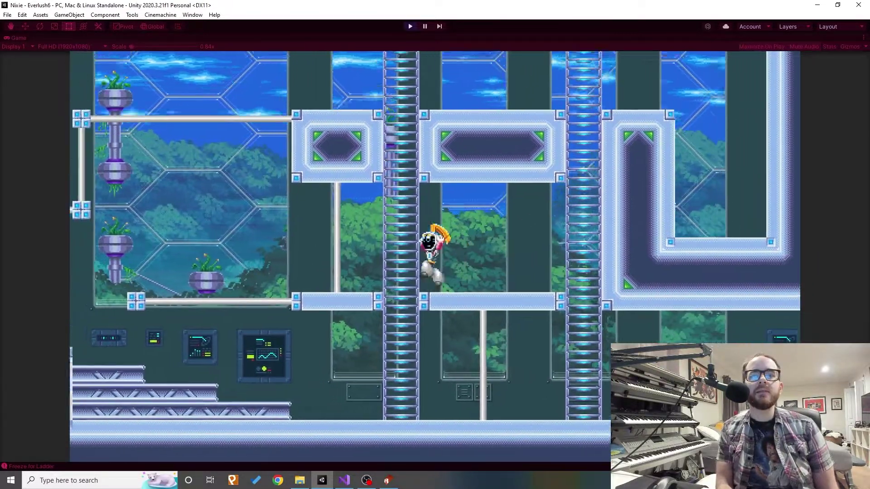
key(Right)
key(space)
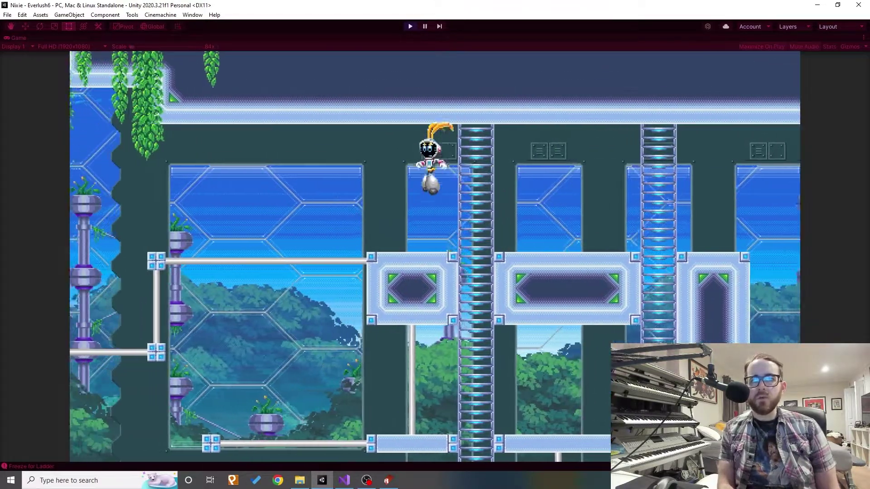
key(Left)
key(Right)
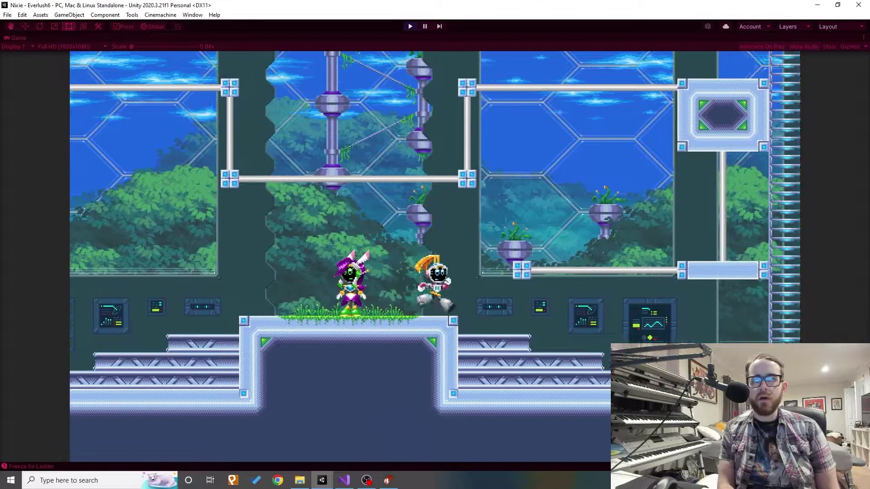
Jump the character from the grassy platform up onto the corner of the upper pipe ledge.
key(space)
key(Left)
key(space)
key(Right)
key(Left)
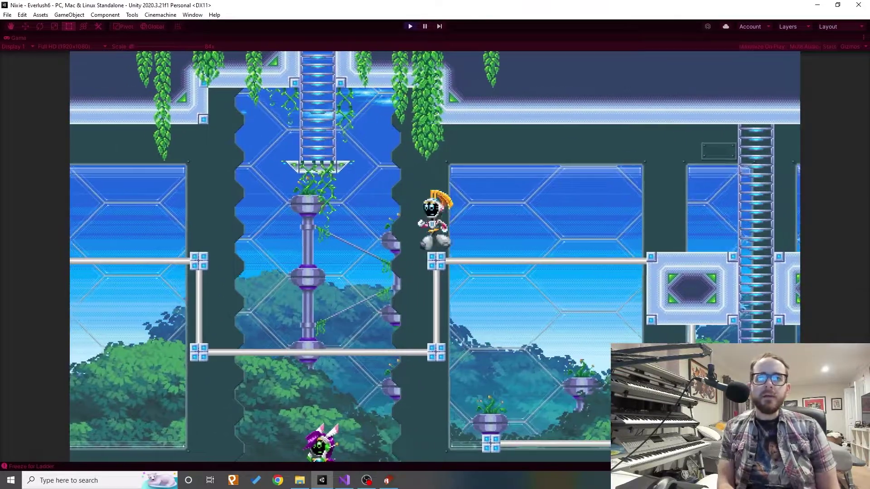
Jump down past the grassy platform to the stairs near the bee and return to the platform's edge.
key(space)
key(Right)
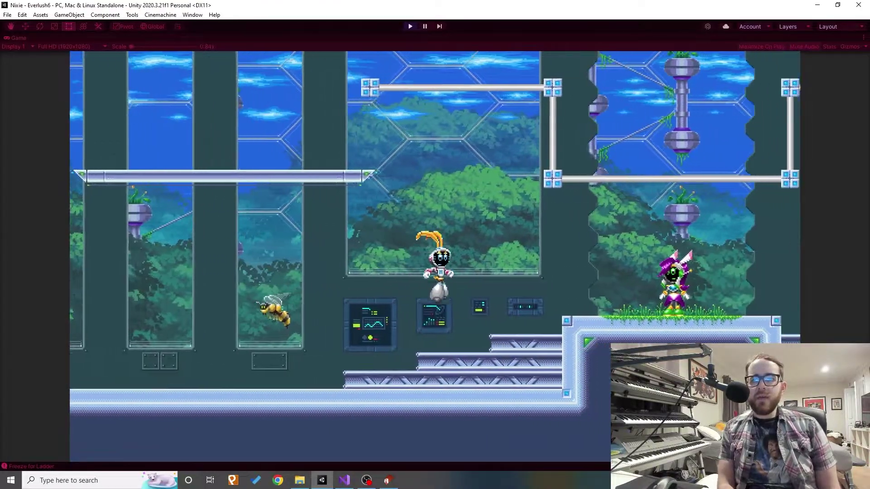
key(Right)
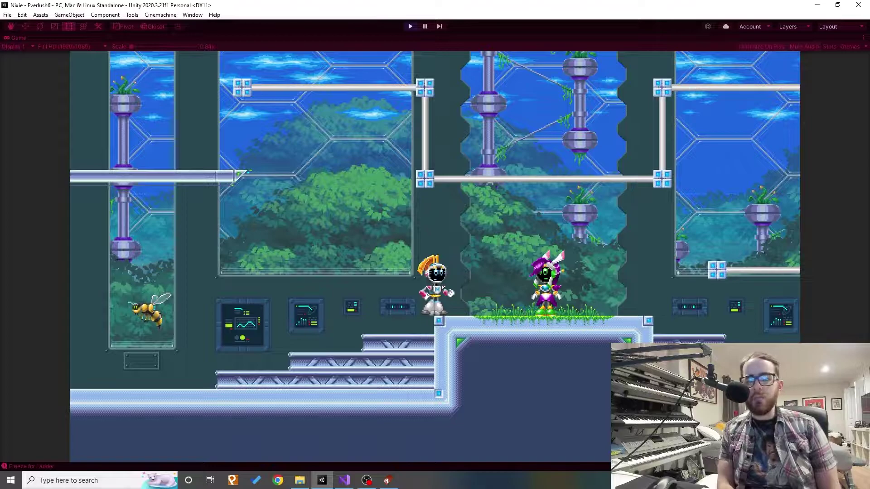
key(Right)
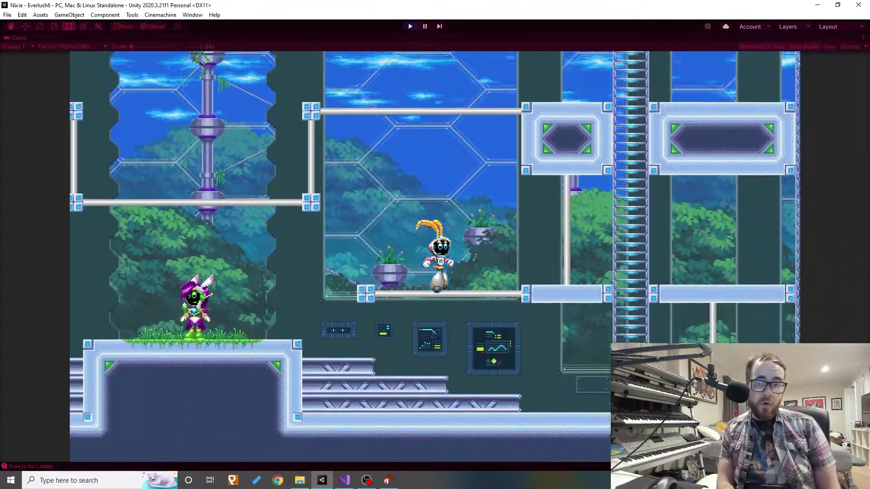
Jump the character across from the stairs area into the gap between the two ladders.
key(space)
key(Right)
key(space)
key(Up)
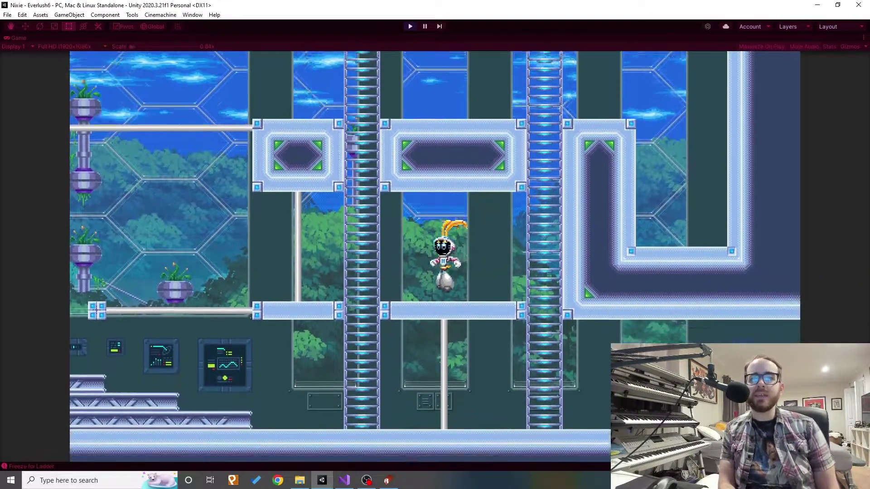
Leap away from the ladders, test another high jump and land on the upper block beside the near ladder.
key(Left)
key(Up)
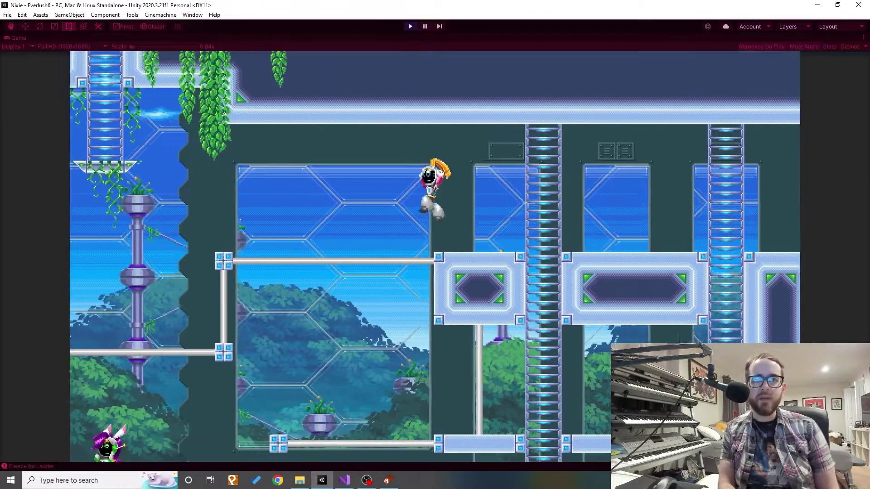
key(Left)
key(space)
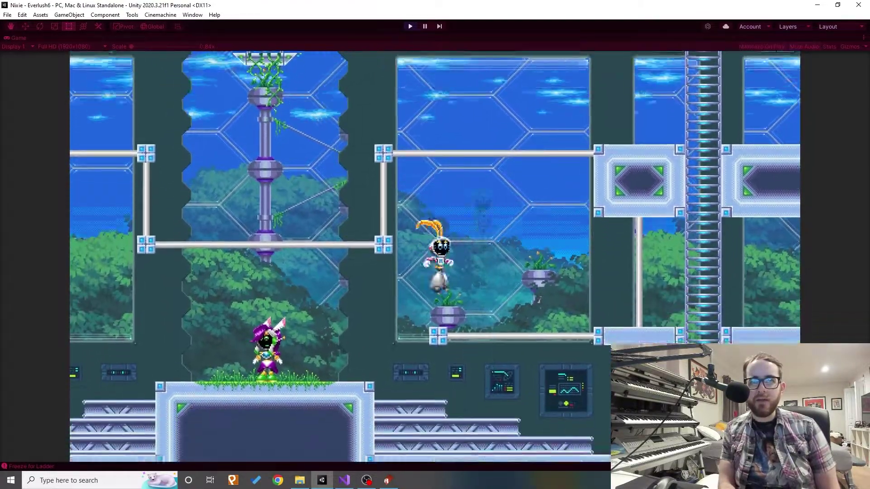
key(space)
key(Right)
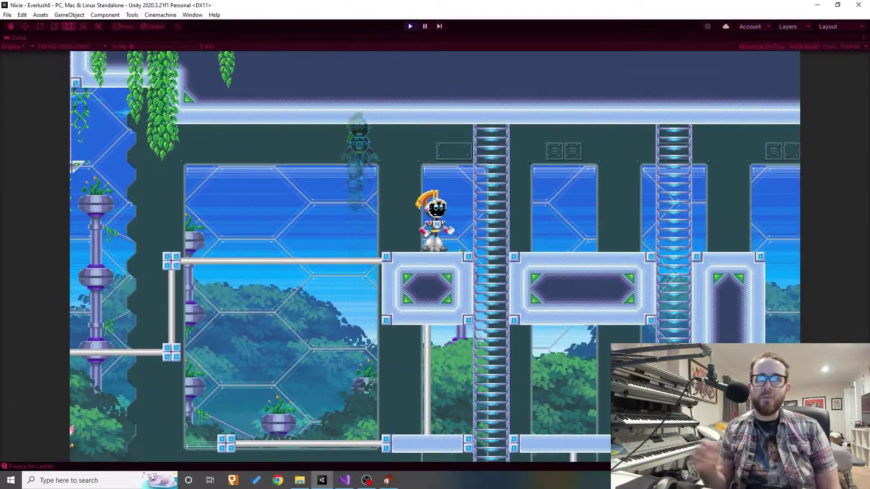